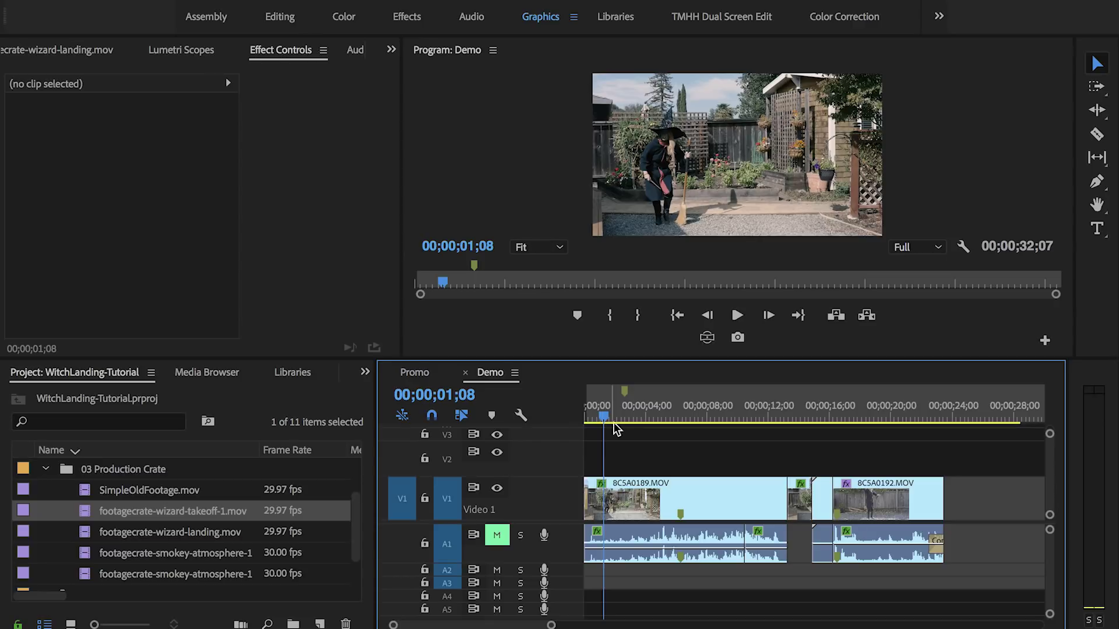
Scrub the Demo sequence to about 12;25, where the witch raises her wand in the garden
{"action": "left_click_drag", "start_coordinate": [605, 420], "coordinate": [676, 433]}
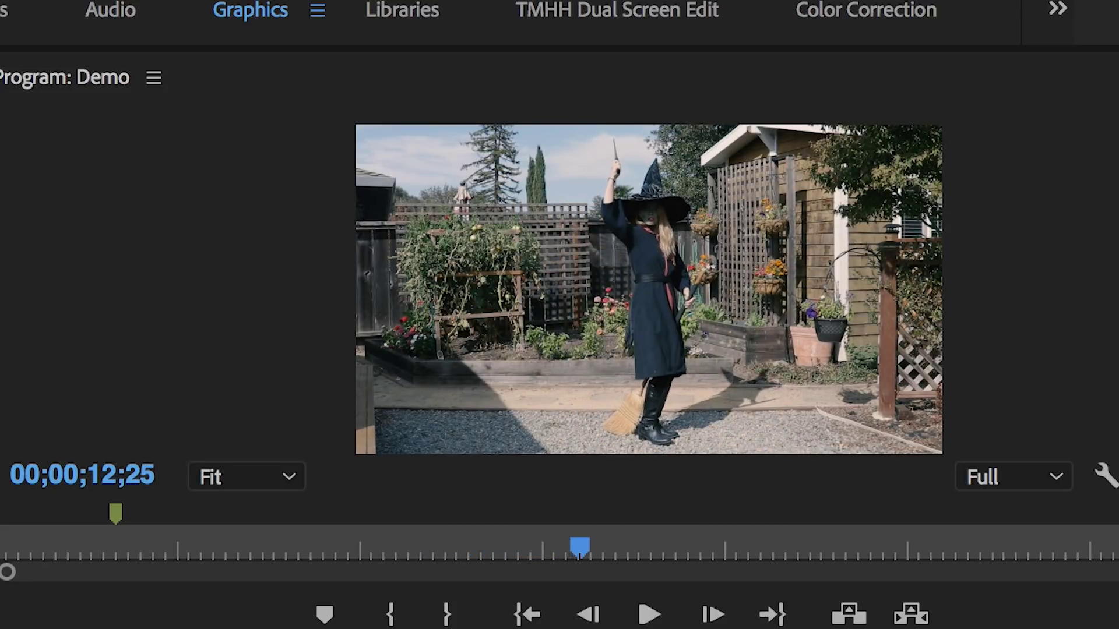
Step frame by frame to the moment the witch vanishes from the garden
{"action": "key", "text": "Left"}
{"action": "key", "text": "Left"}
{"action": "key", "text": "Left"}
{"action": "key", "text": "Left"}
{"action": "key", "text": "Left"}
{"action": "key", "text": "Left"}
{"action": "key", "text": "Left"}
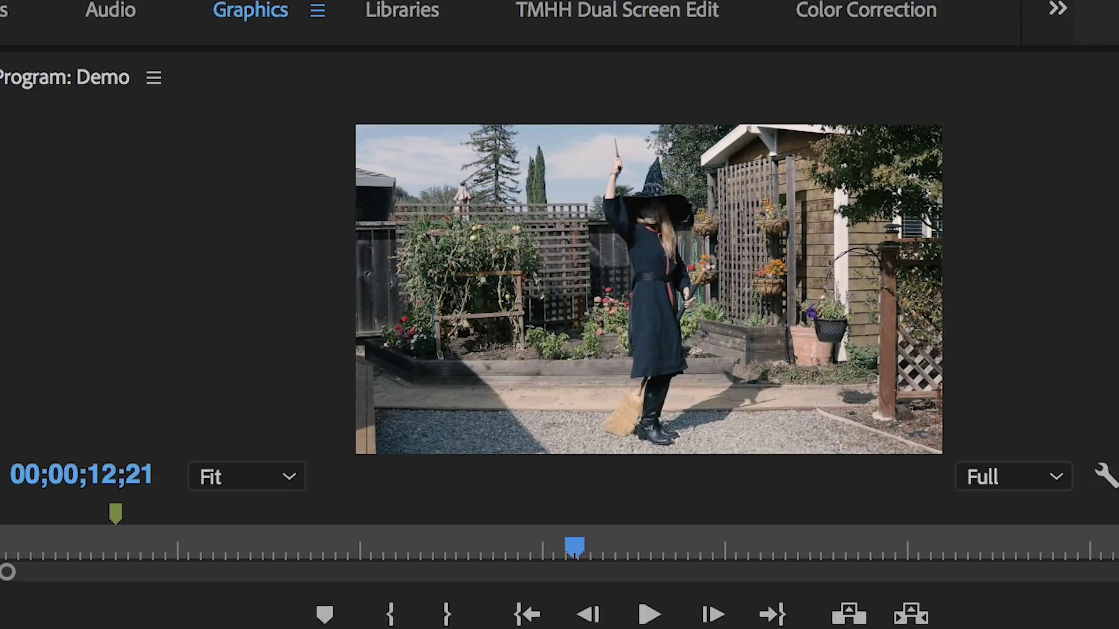
{"action": "key", "text": "Right"}
{"action": "key", "text": "Right"}
{"action": "key", "text": "Right"}
{"action": "key", "text": "Right"}
{"action": "key", "text": "Right"}
{"action": "key", "text": "Right"}
{"action": "key", "text": "Right"}
{"action": "key", "text": "Right"}
{"action": "key", "text": "Right"}
{"action": "key", "text": "Right"}
{"action": "key", "text": "Right"}
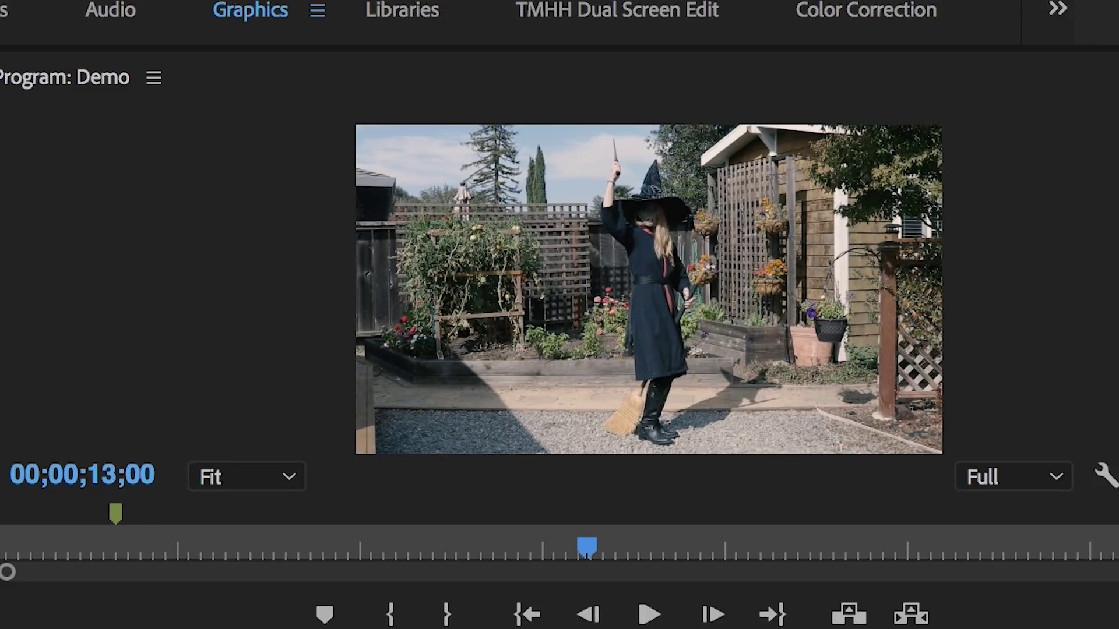
{"action": "key", "text": "Right"}
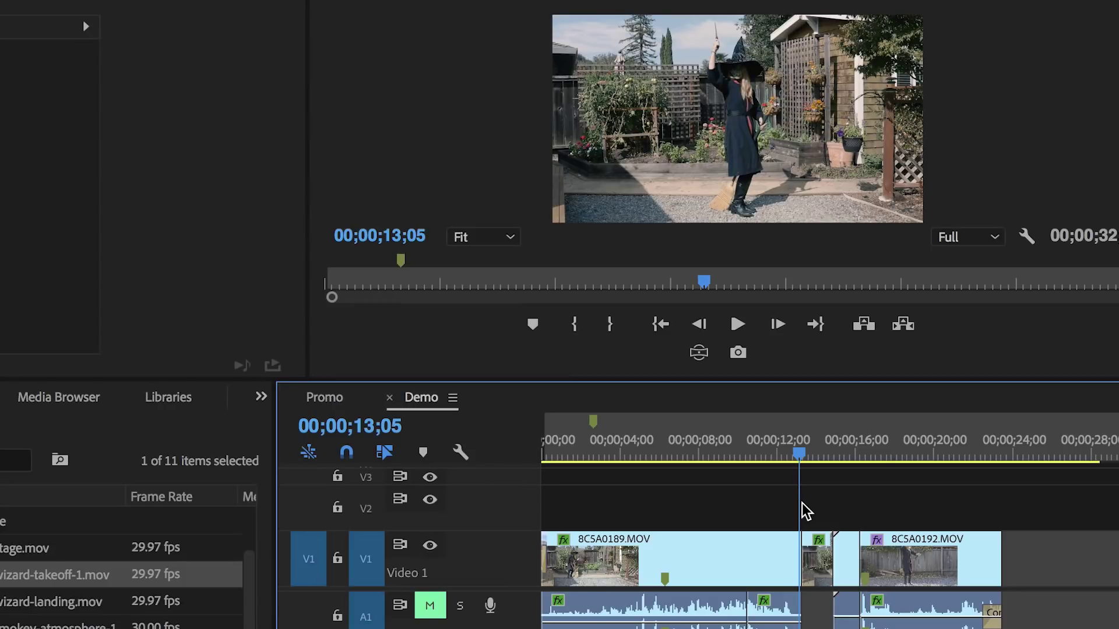
{"action": "key", "text": "Right"}
{"action": "key", "text": "Right"}
{"action": "key", "text": "Right"}
{"action": "key", "text": "Right"}
{"action": "key", "text": "Right"}
{"action": "key", "text": "Right"}
{"action": "key", "text": "Right"}
{"action": "key", "text": "Right"}
{"action": "key", "text": "Right"}
{"action": "key", "text": "Right"}
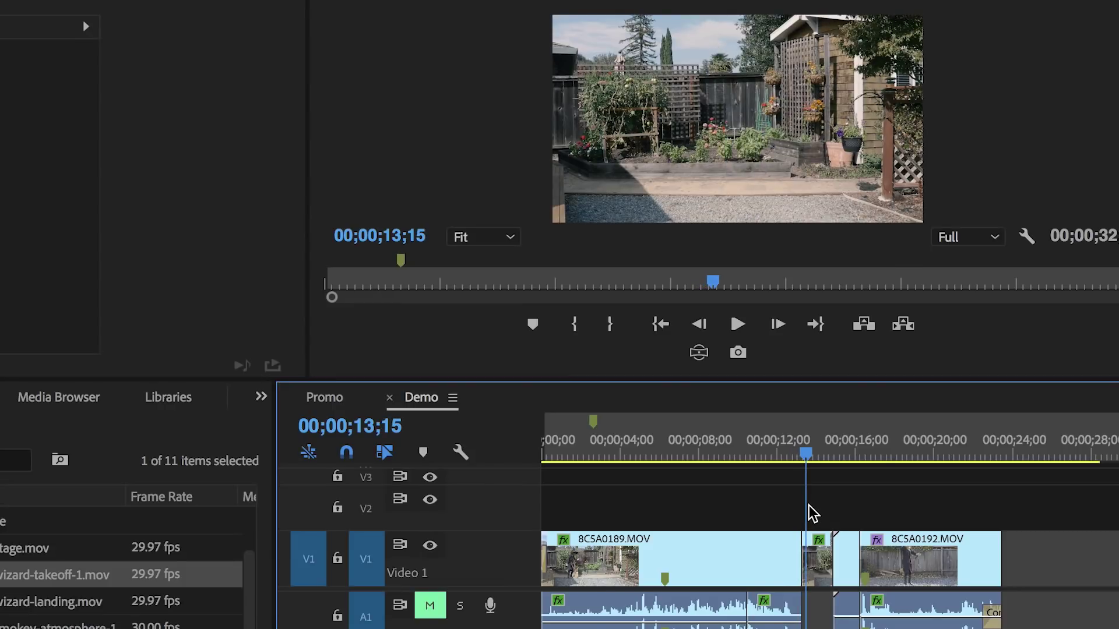
Scrub from 13;15 to about 17;12 to find her reappearing by the fence in BCSA0192.MOV
{"action": "mouse_move", "coordinate": [813, 514]}
{"action": "left_mouse_down"}
{"action": "mouse_move", "coordinate": [787, 513]}
{"action": "mouse_move", "coordinate": [833, 522]}
{"action": "left_mouse_up"}
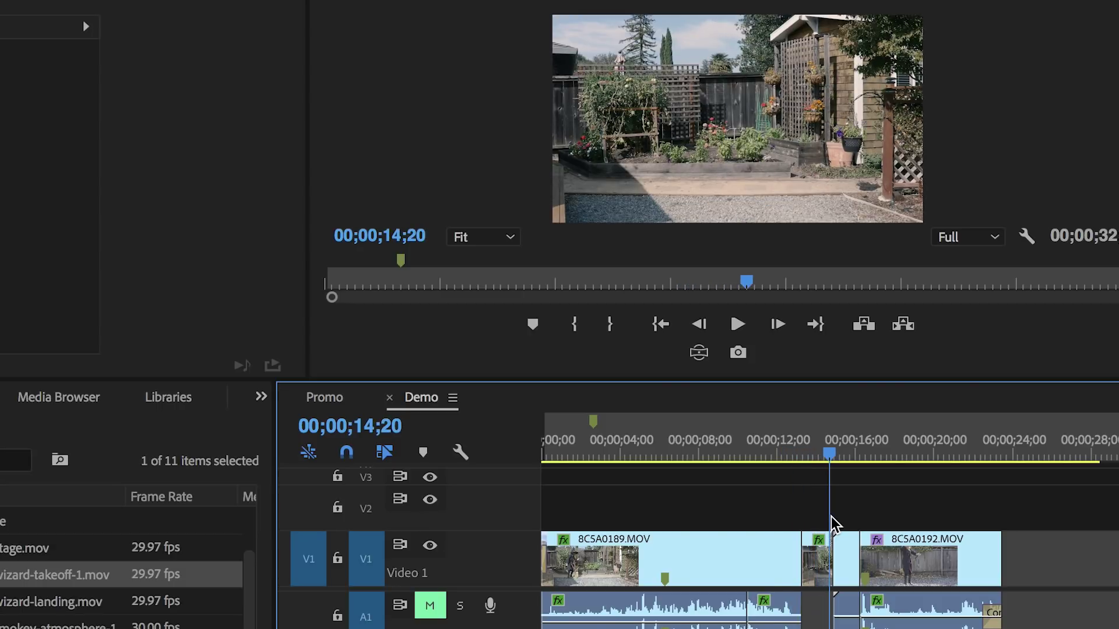
{"action": "left_click_drag", "start_coordinate": [833, 522], "coordinate": [845, 520]}
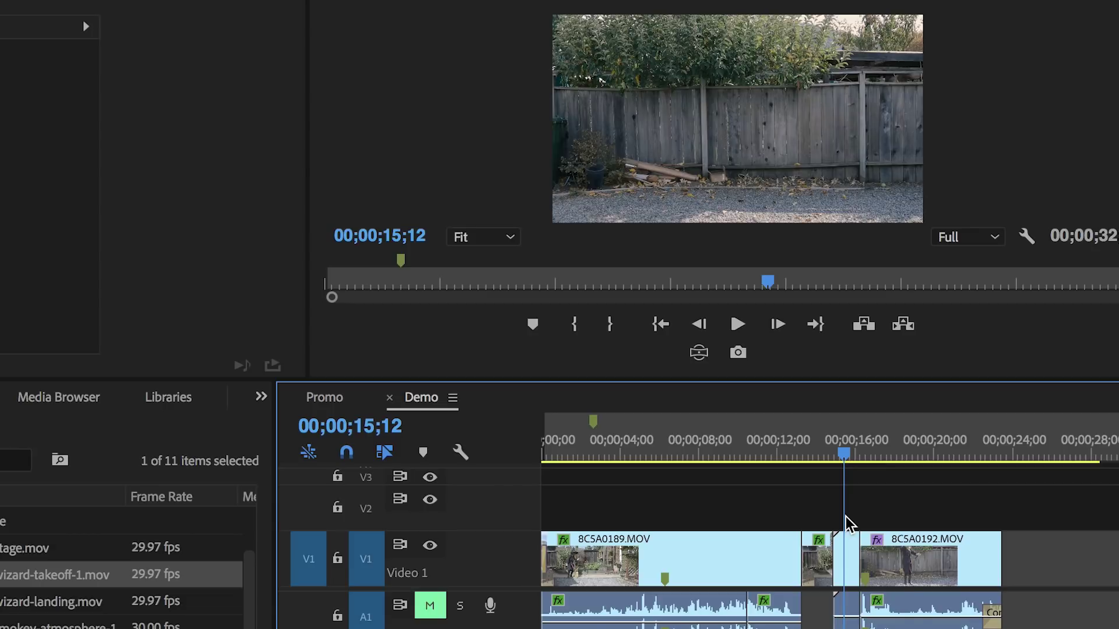
{"action": "mouse_move", "coordinate": [846, 519]}
{"action": "left_mouse_down"}
{"action": "mouse_move", "coordinate": [873, 525]}
{"action": "mouse_move", "coordinate": [861, 520]}
{"action": "left_mouse_up"}
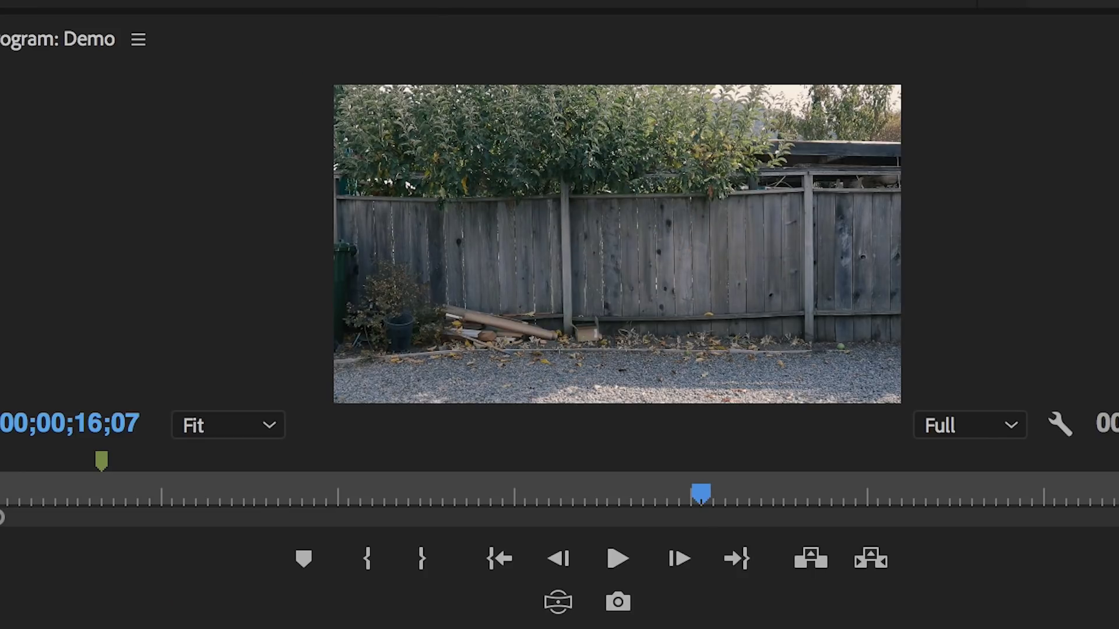
{"action": "left_click_drag", "start_coordinate": [700, 494], "coordinate": [752, 494]}
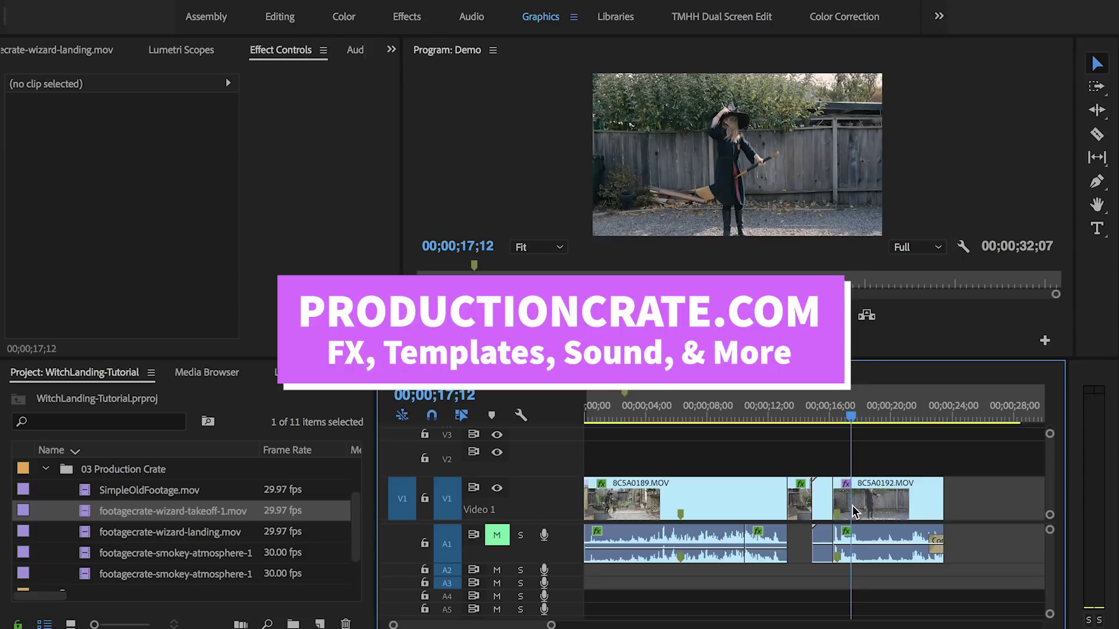
Load the Promo sequence's SimpleOldFootage clip from V3 into the Source monitor, then return to Demo
{"action": "left_click", "coordinate": [415, 372]}
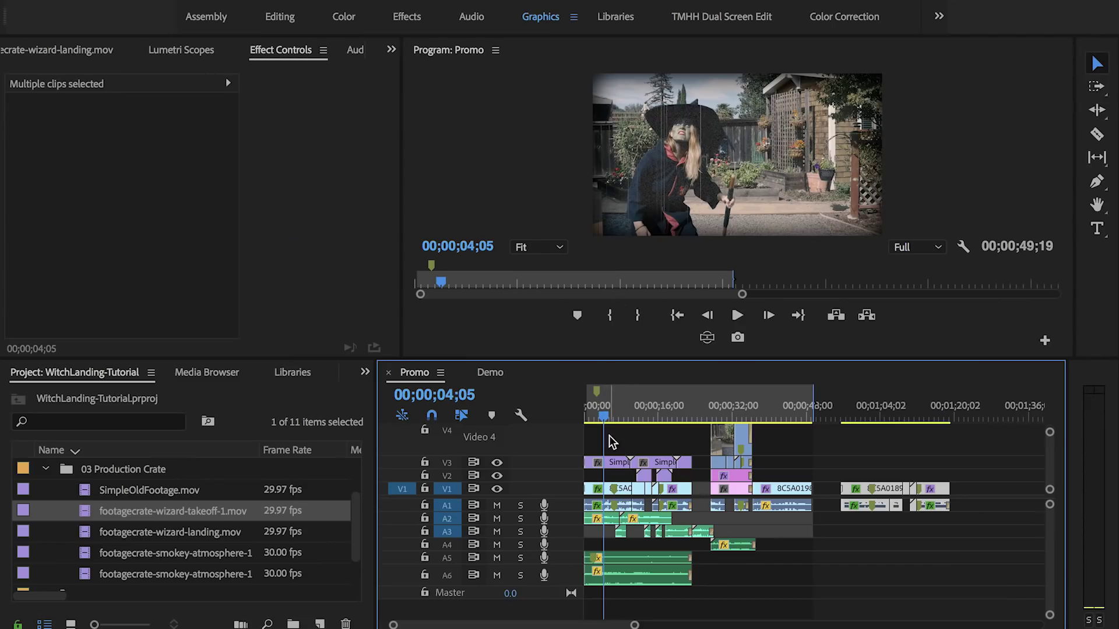
{"action": "left_click", "coordinate": [616, 465]}
{"action": "double_click", "coordinate": [617, 466]}
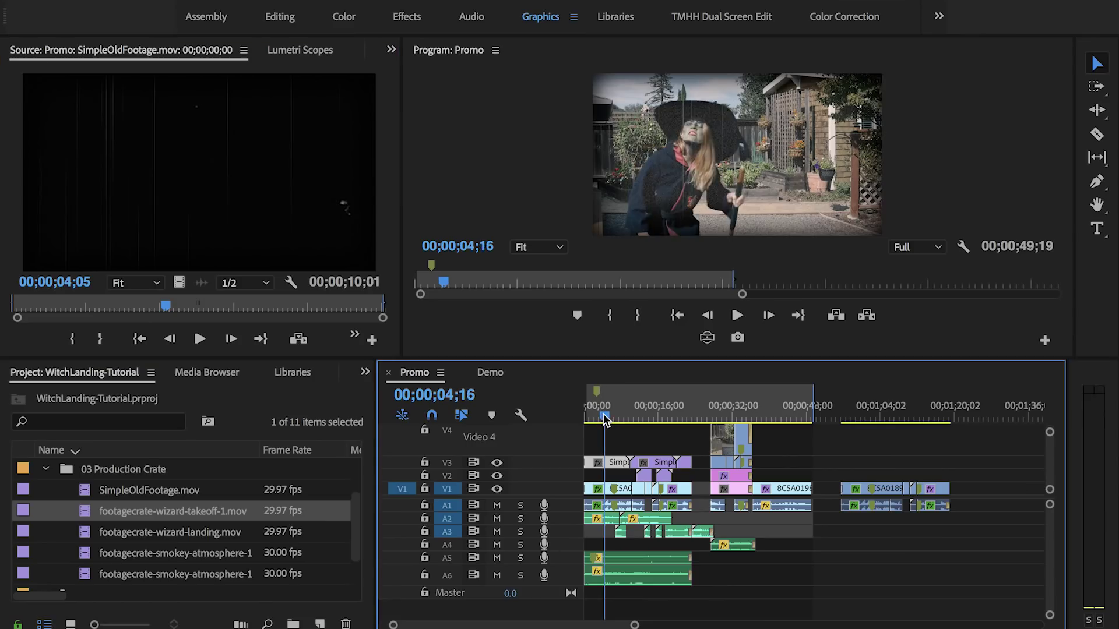
{"action": "left_click_drag", "start_coordinate": [603, 414], "coordinate": [611, 414]}
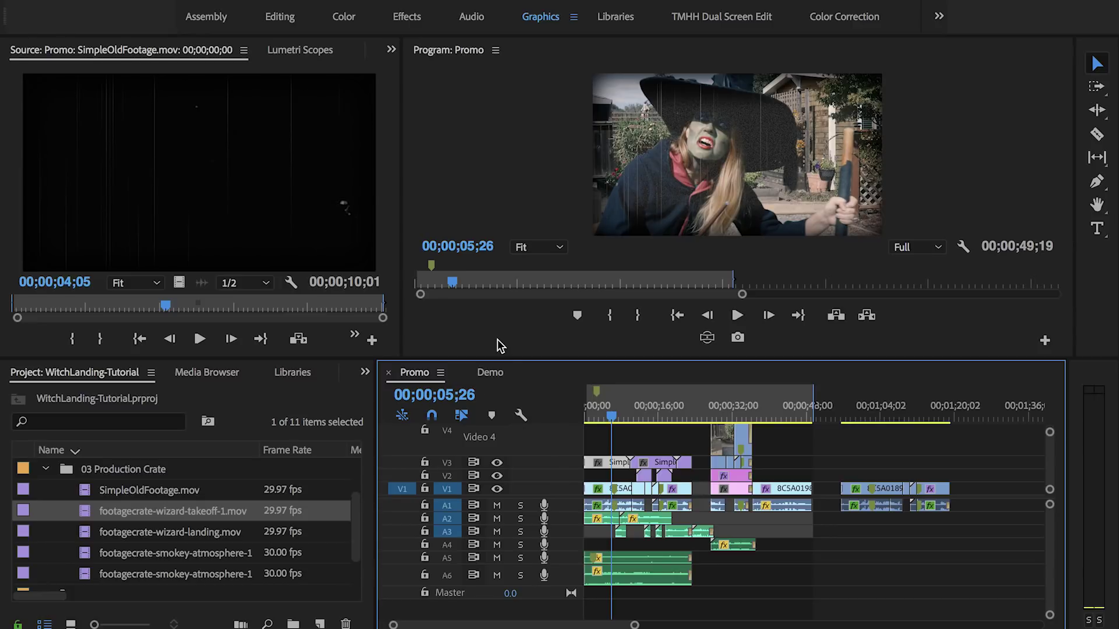
{"action": "left_click", "coordinate": [490, 372]}
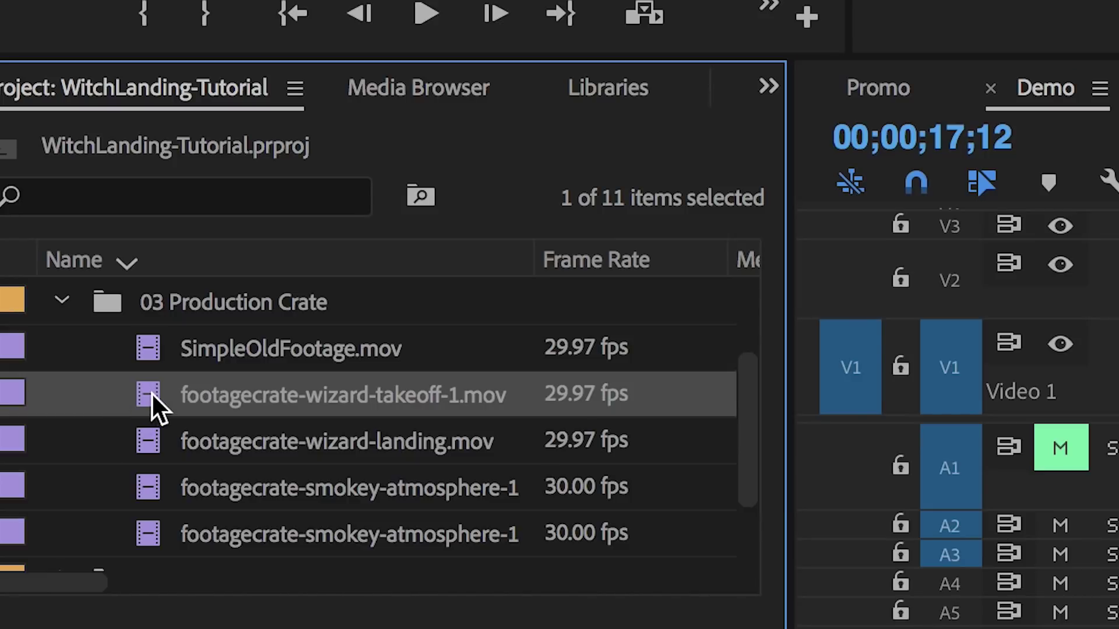
Preview the takeoff and landing smoke clips in the Source monitor
{"action": "double_click", "coordinate": [85, 515]}
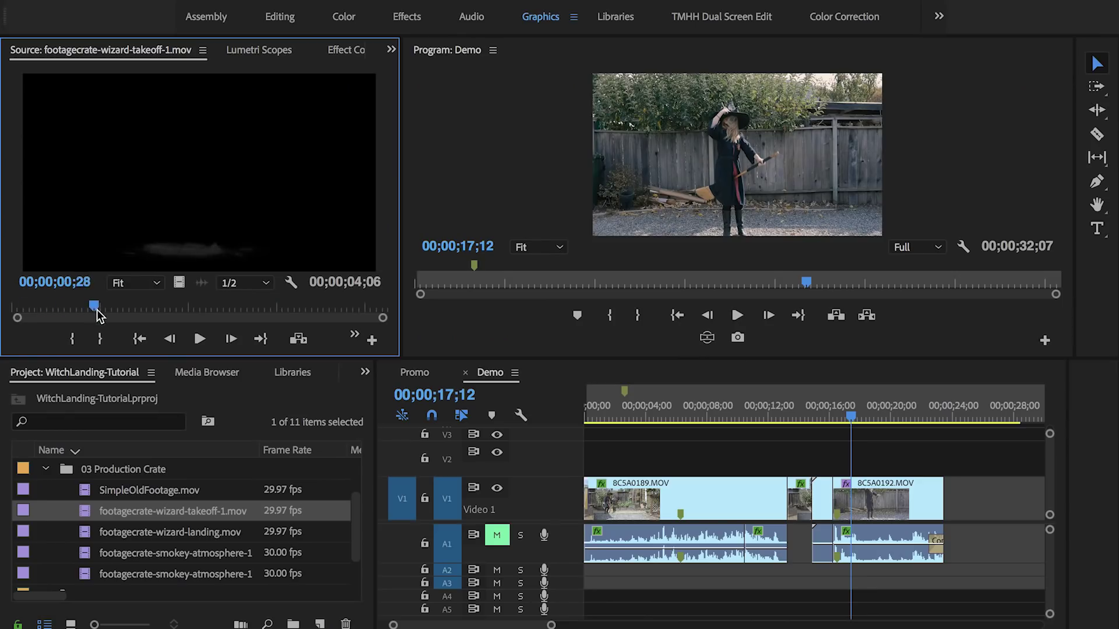
{"action": "left_click_drag", "start_coordinate": [96, 310], "coordinate": [169, 310]}
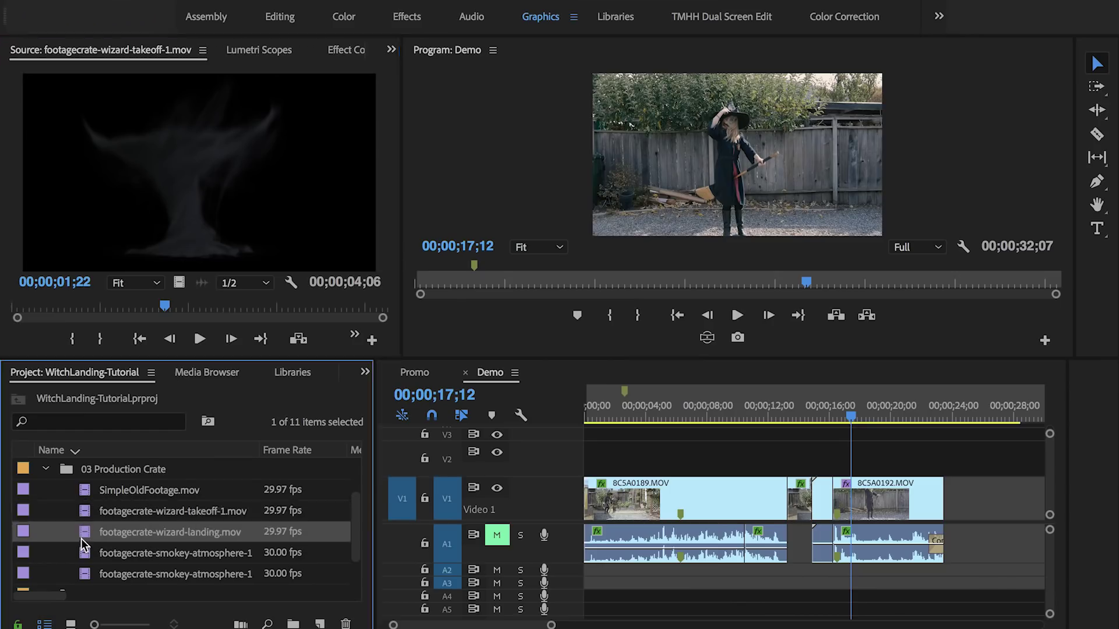
{"action": "double_click", "coordinate": [82, 539]}
{"action": "key", "text": "space"}
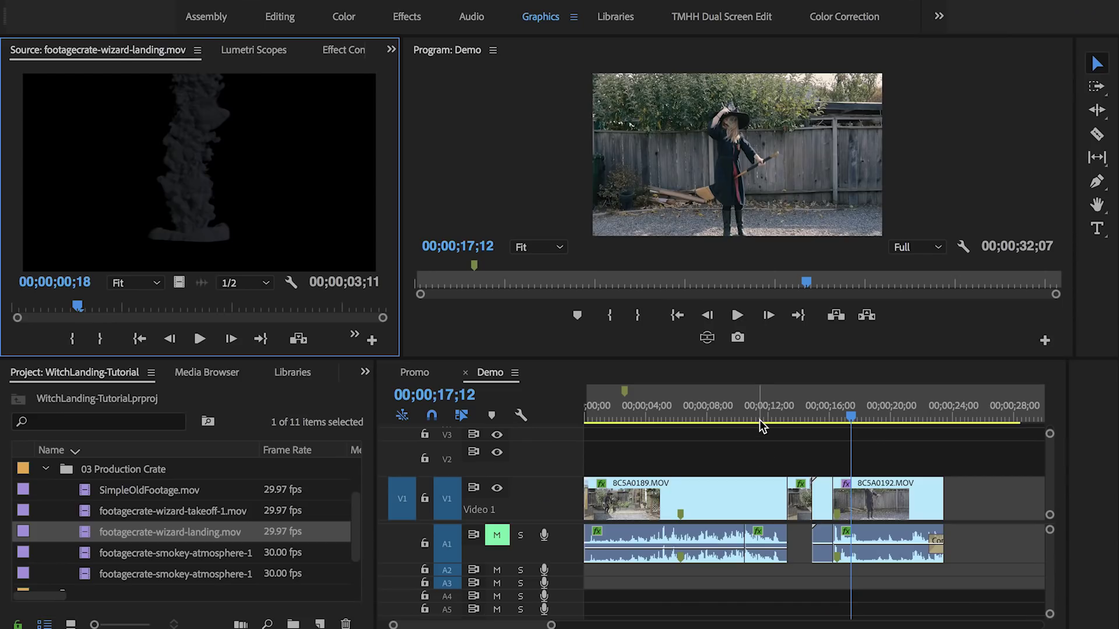
Move the Demo playhead to about 11;21 and reload the takeoff smoke clip
{"action": "left_click", "coordinate": [750, 423]}
{"action": "left_click_drag", "start_coordinate": [751, 411], "coordinate": [765, 415]}
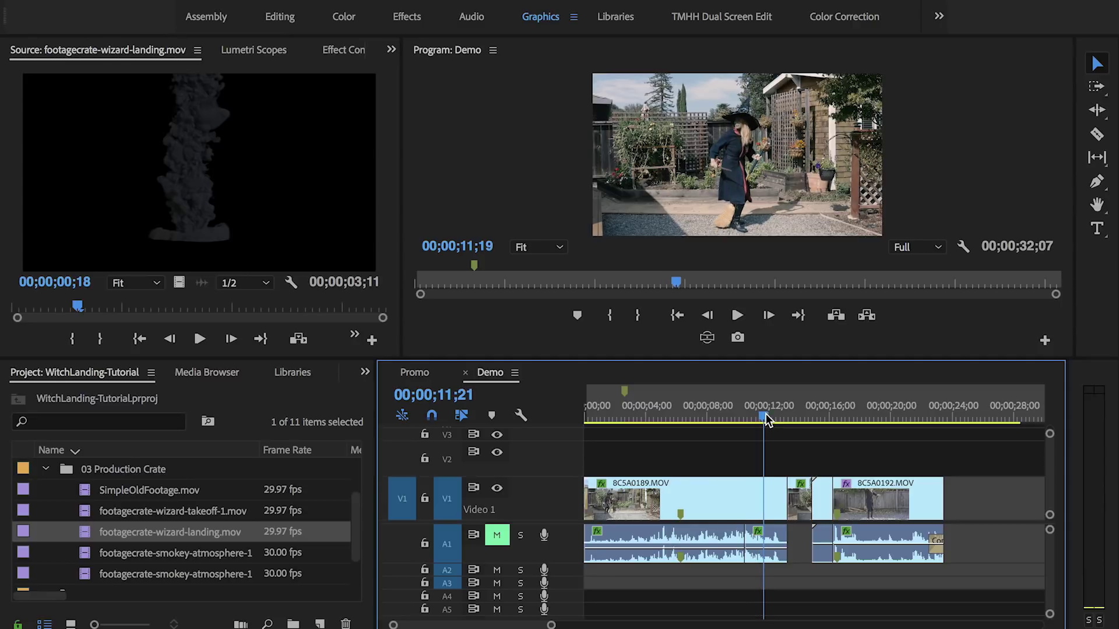
{"action": "double_click", "coordinate": [86, 509]}
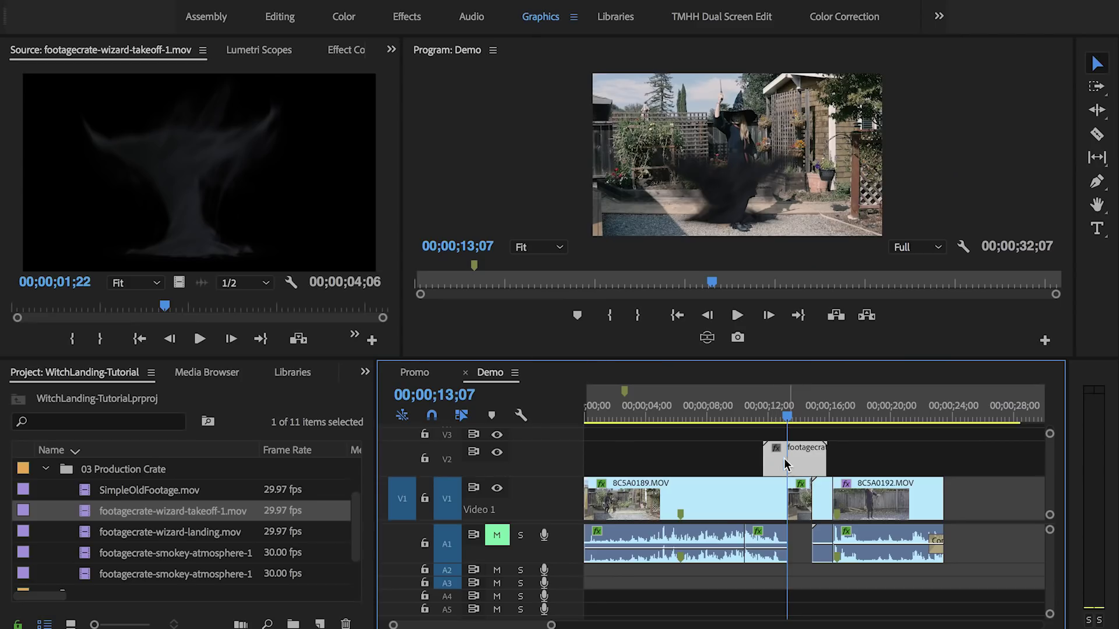
Scale the takeoff smoke to 106.5 and position it at 1081.8, 586.5 over the witch
{"action": "left_click", "coordinate": [361, 53]}
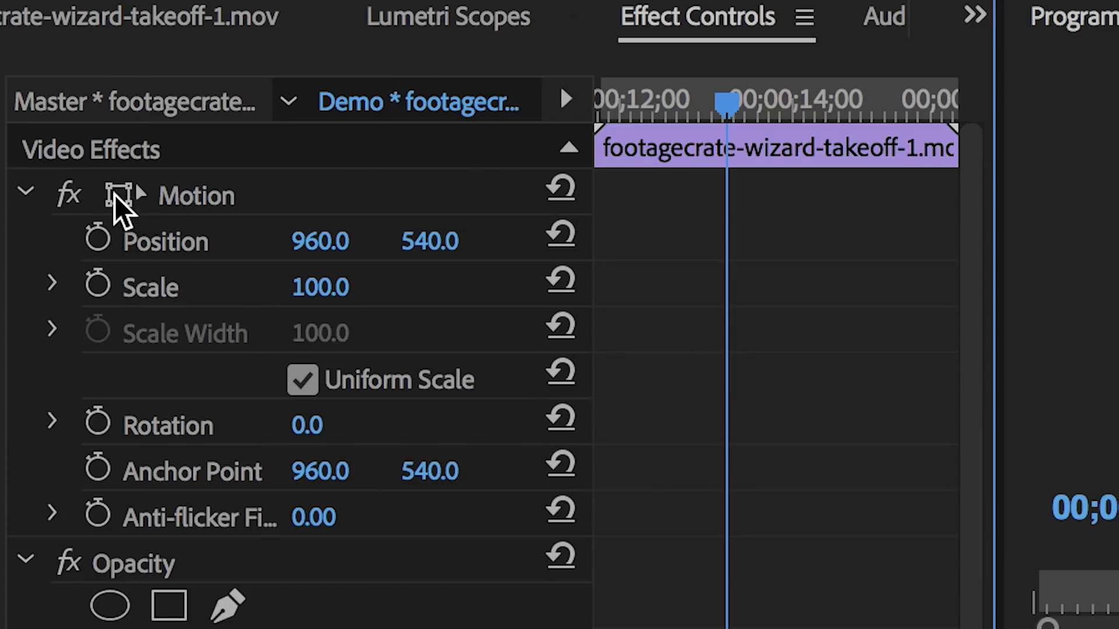
{"action": "left_click", "coordinate": [119, 194]}
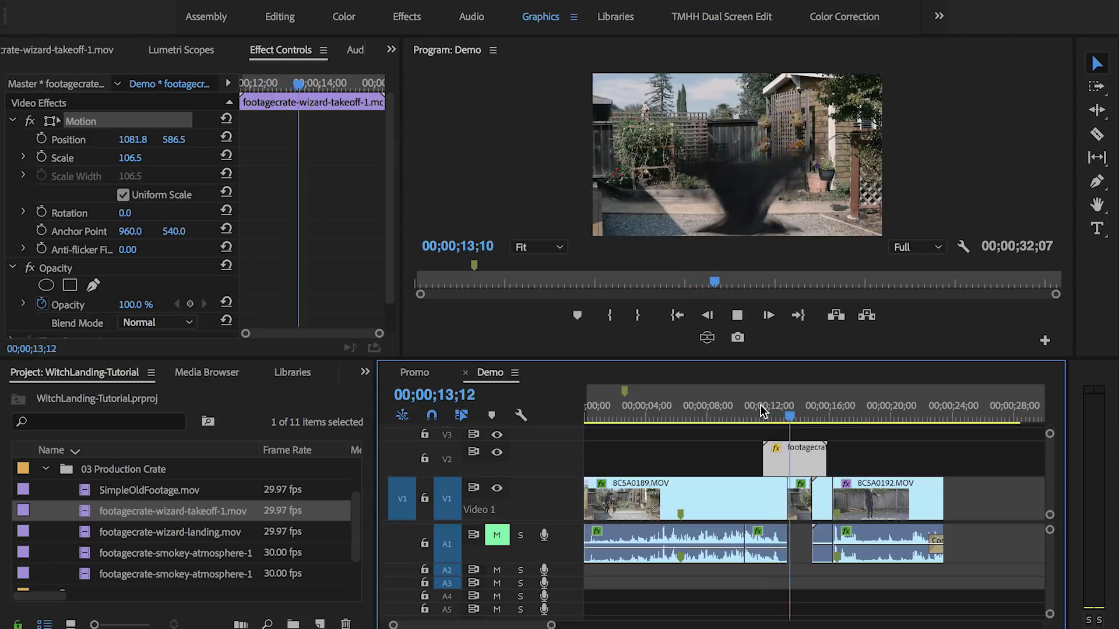
{"action": "mouse_move", "coordinate": [778, 410]}
{"action": "left_mouse_down"}
{"action": "mouse_move", "coordinate": [791, 411]}
{"action": "mouse_move", "coordinate": [762, 412]}
{"action": "left_mouse_up"}
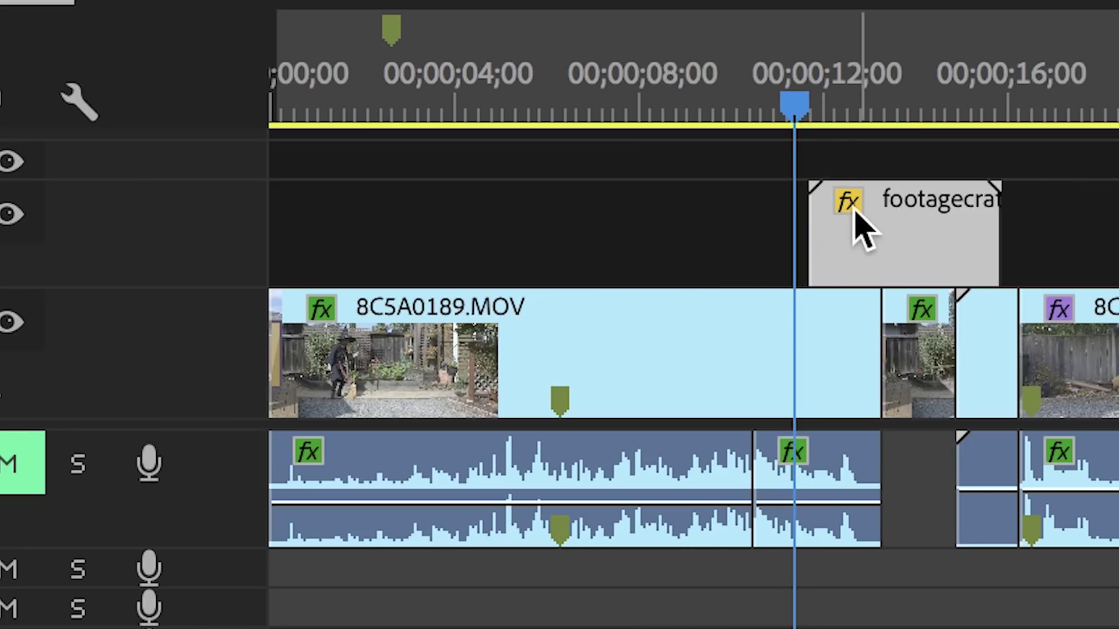
Shift the takeoff smoke about 9 frames earlier and replay the vanish to check coverage
{"action": "left_click_drag", "start_coordinate": [854, 211], "coordinate": [840, 209]}
{"action": "left_click", "coordinate": [798, 117]}
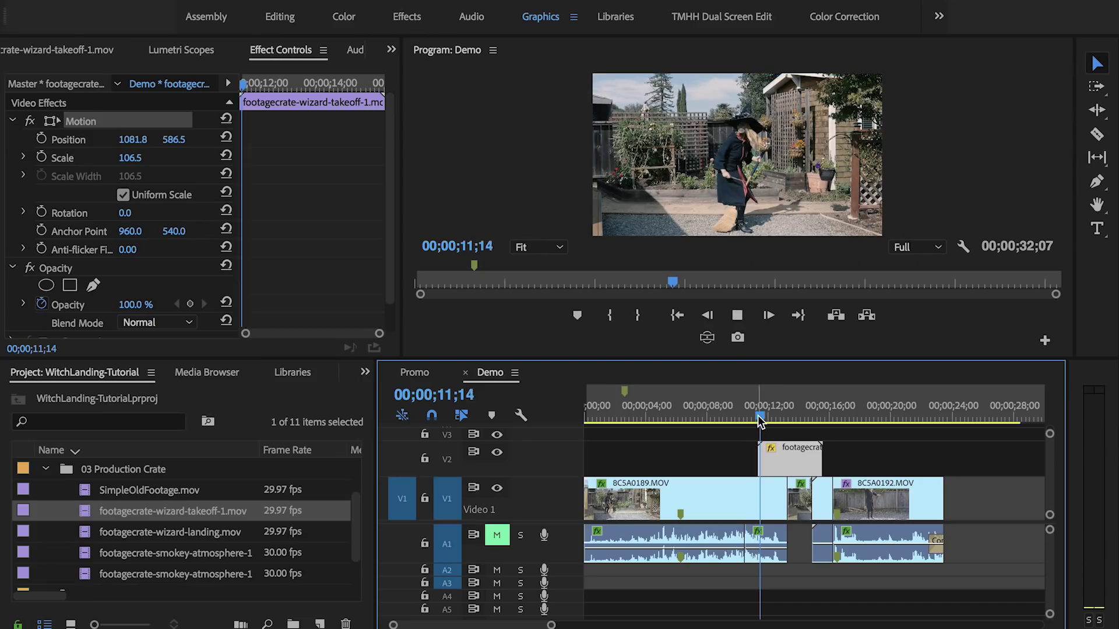
{"action": "key", "text": "space"}
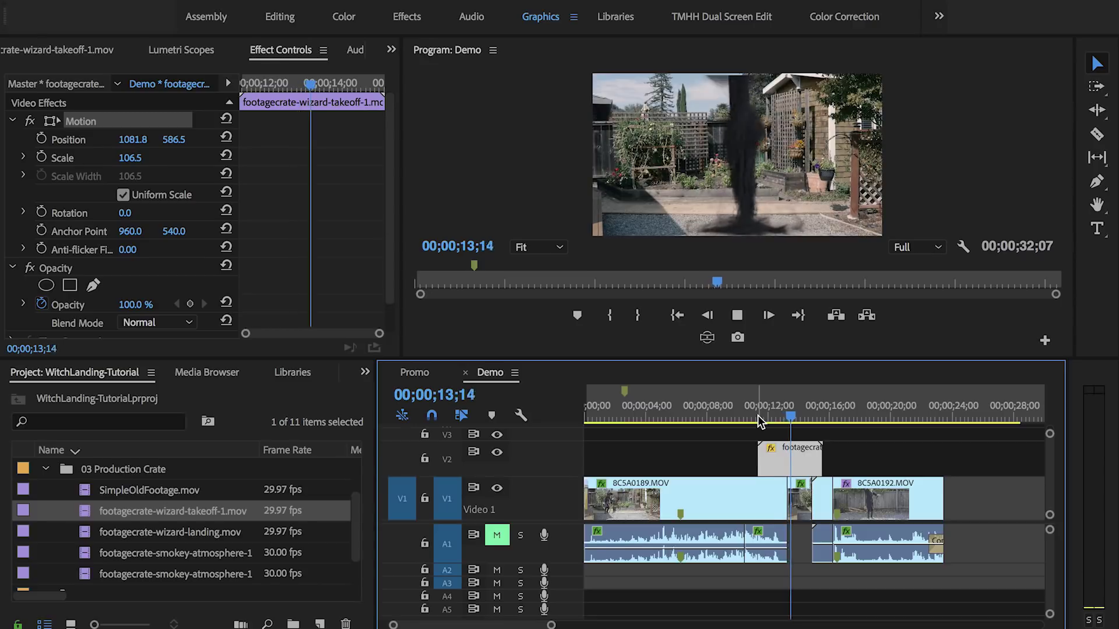
{"action": "left_click", "coordinate": [737, 411]}
{"action": "left_click_drag", "start_coordinate": [737, 410], "coordinate": [787, 425]}
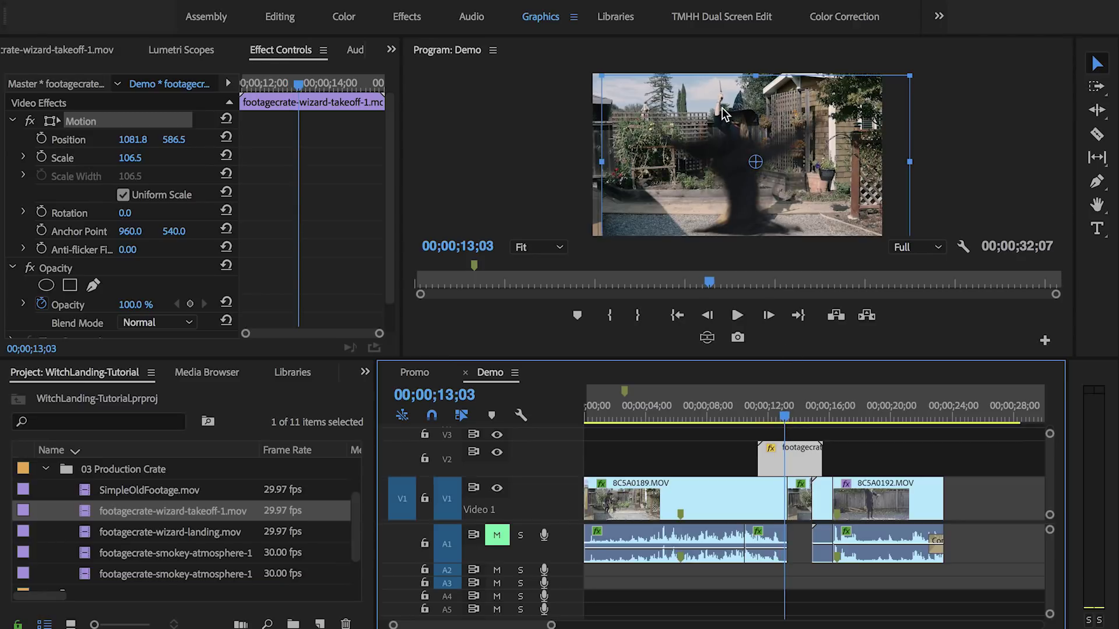
{"action": "left_click_drag", "start_coordinate": [776, 416], "coordinate": [785, 450]}
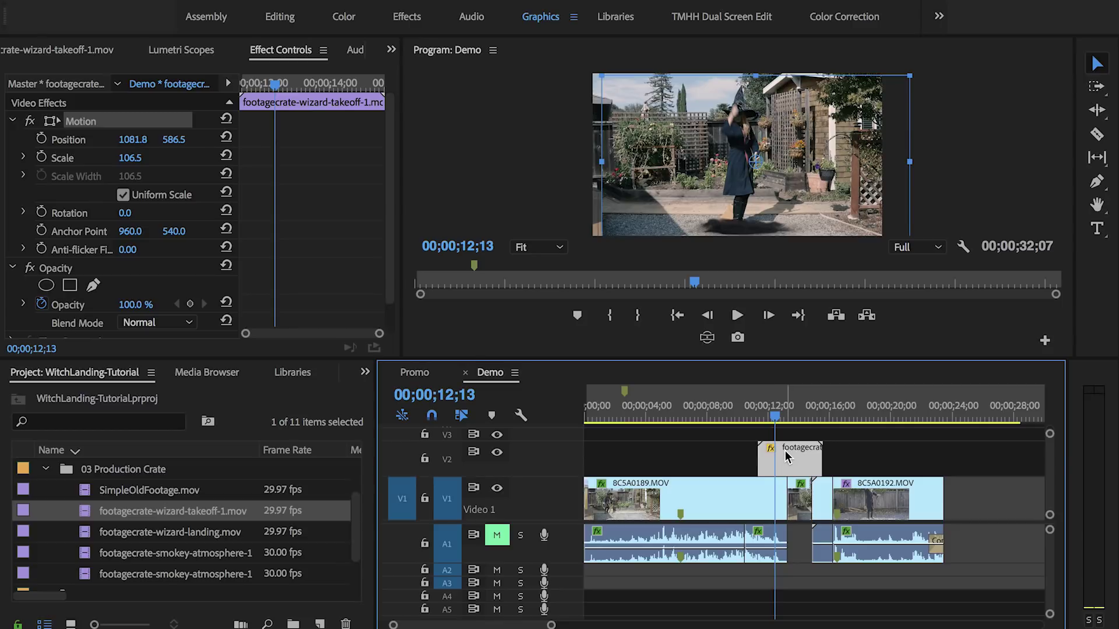
Place footagecrate-wizard-landing.mov on V2 at 15;24, where the witch reappears
{"action": "left_click", "coordinate": [827, 419]}
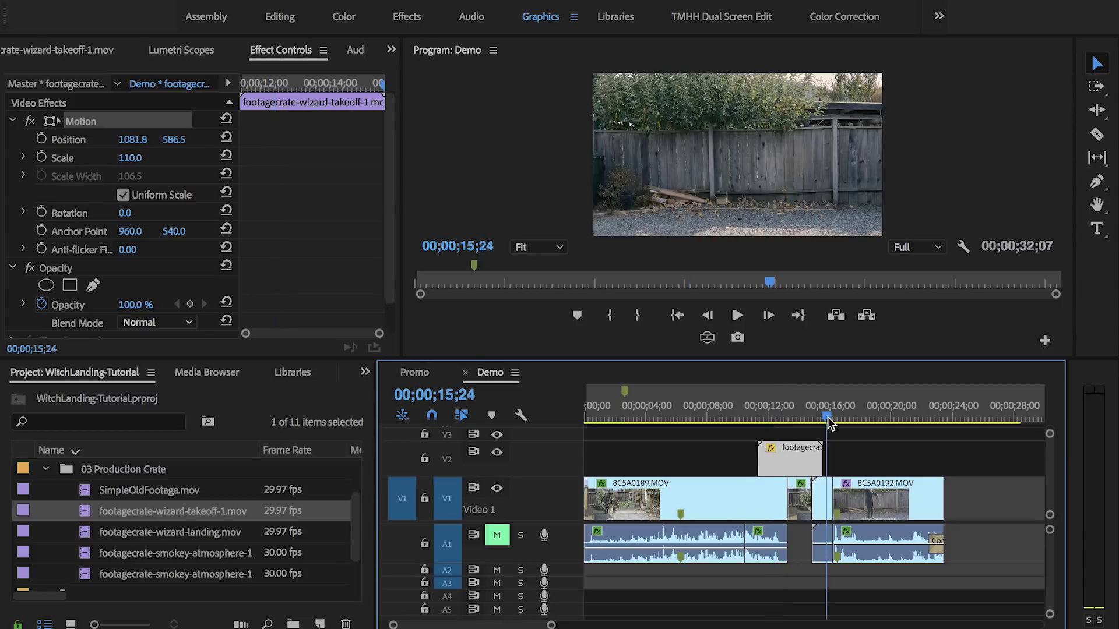
{"action": "left_click", "coordinate": [92, 537]}
{"action": "left_click_drag", "start_coordinate": [362, 526], "coordinate": [830, 460]}
{"action": "left_click_drag", "start_coordinate": [826, 415], "coordinate": [843, 413]}
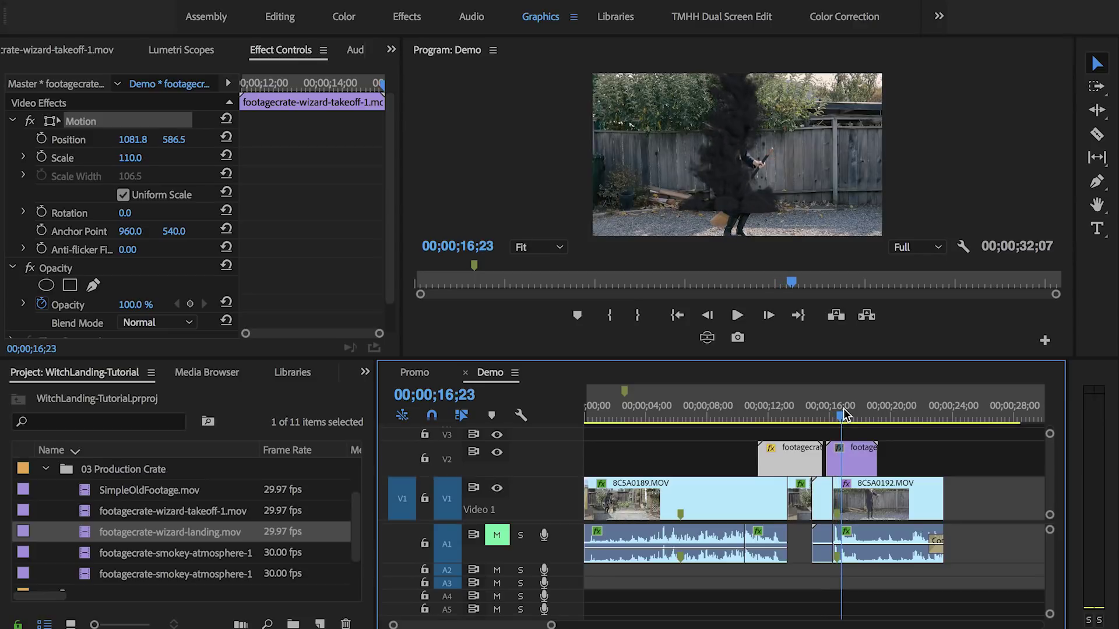
Scale the landing smoke to 110 and move it lower and right onto the witch
{"action": "left_click", "coordinate": [855, 466]}
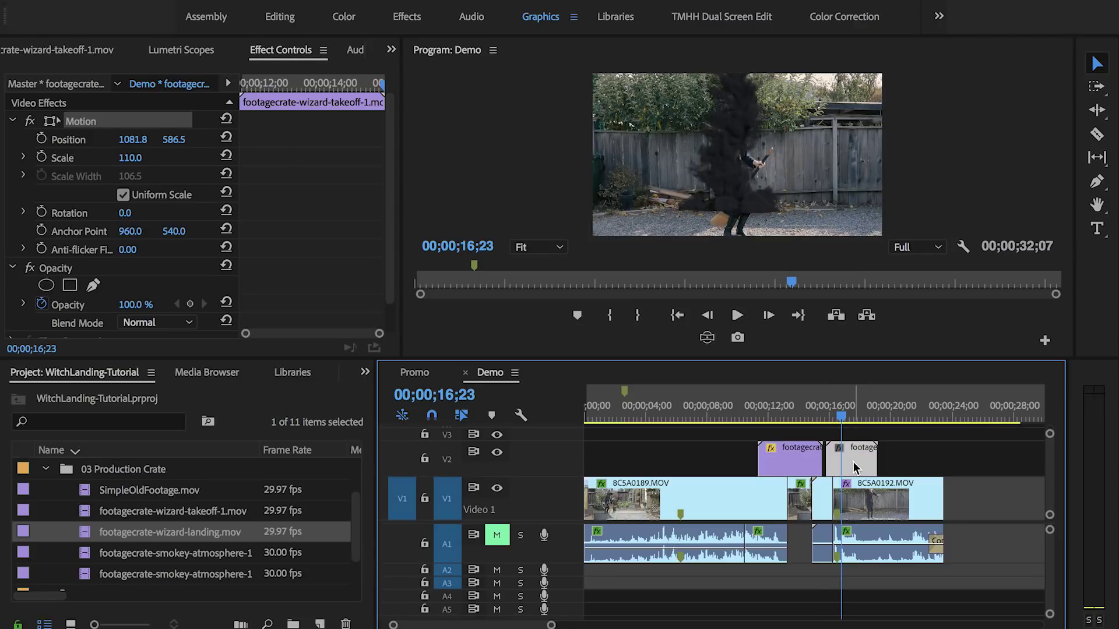
{"action": "type", "text": "110"}
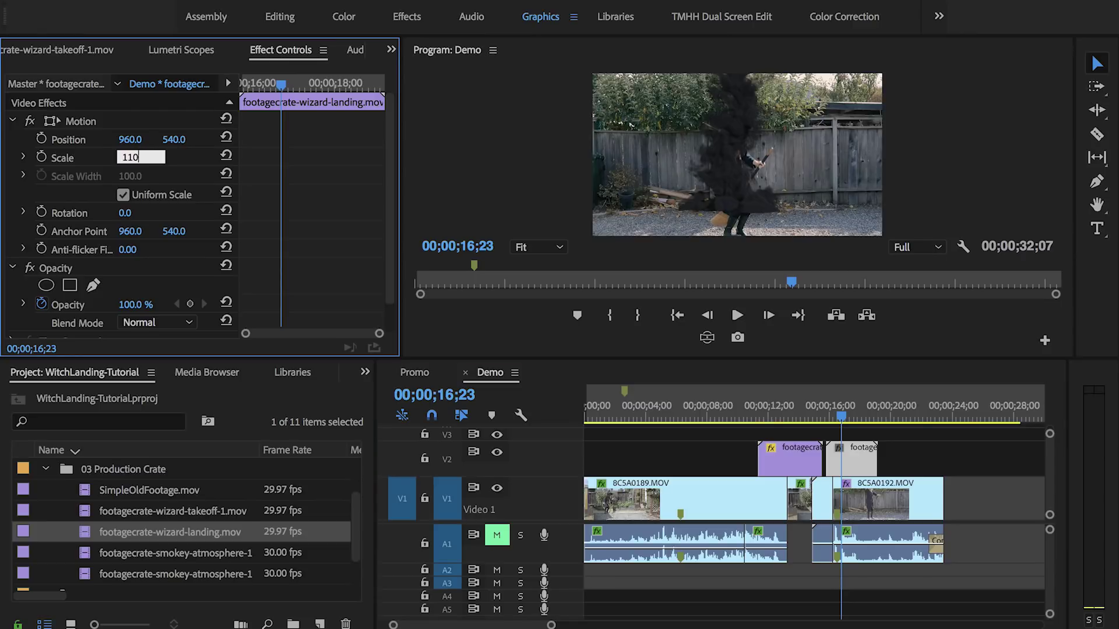
{"action": "key", "text": "Return"}
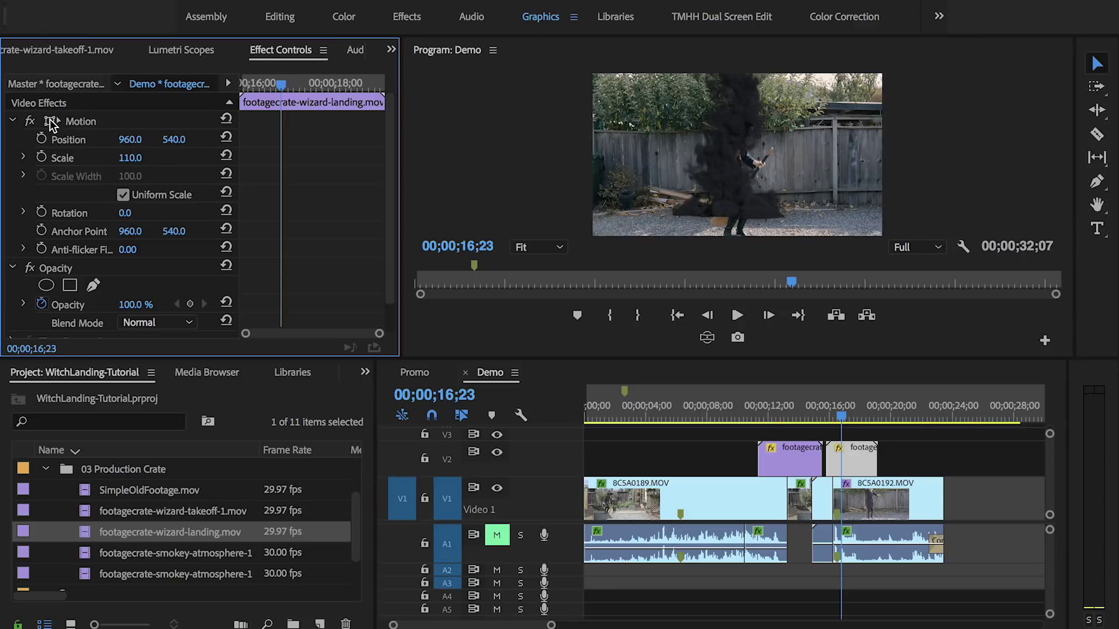
{"action": "left_click", "coordinate": [51, 121]}
{"action": "left_click_drag", "start_coordinate": [716, 167], "coordinate": [721, 188]}
Increase the landing smoke scale to 125 and set its position to 994.8, 634.4
{"action": "left_click", "coordinate": [130, 157]}
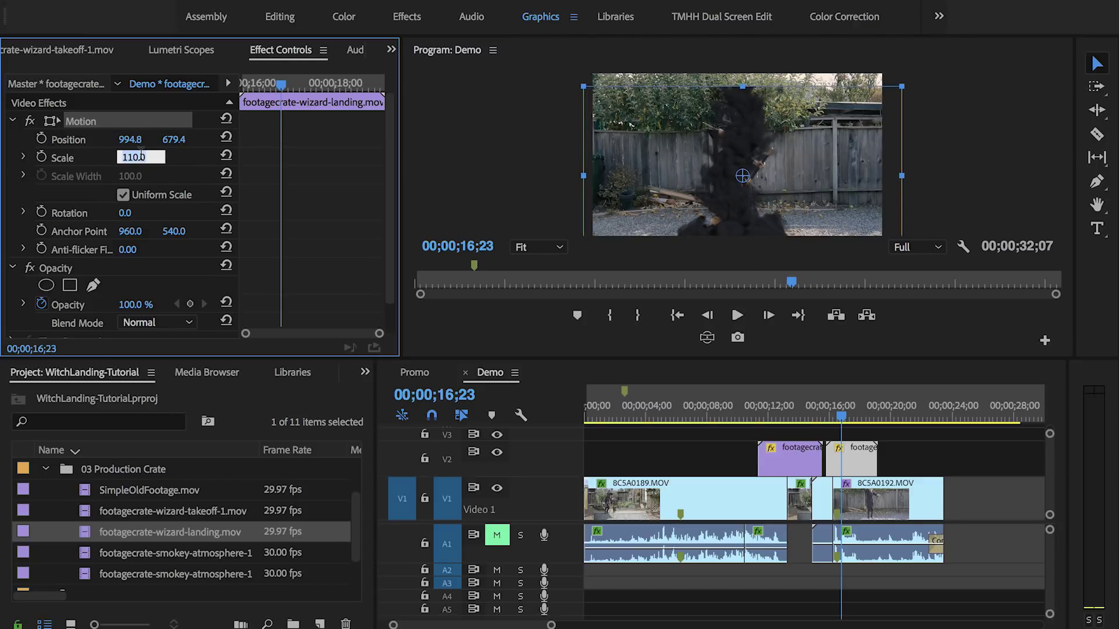
{"action": "type", "text": "125"}
{"action": "key", "text": "Return"}
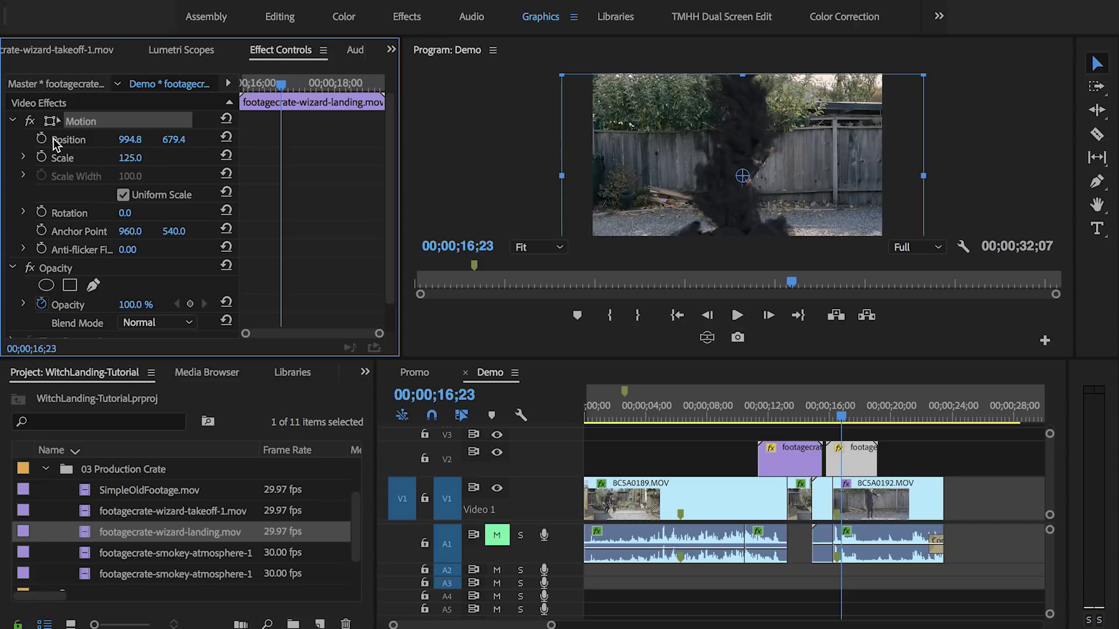
{"action": "left_click_drag", "start_coordinate": [173, 139], "coordinate": [147, 140]}
{"action": "left_click_drag", "start_coordinate": [818, 408], "coordinate": [822, 408]}
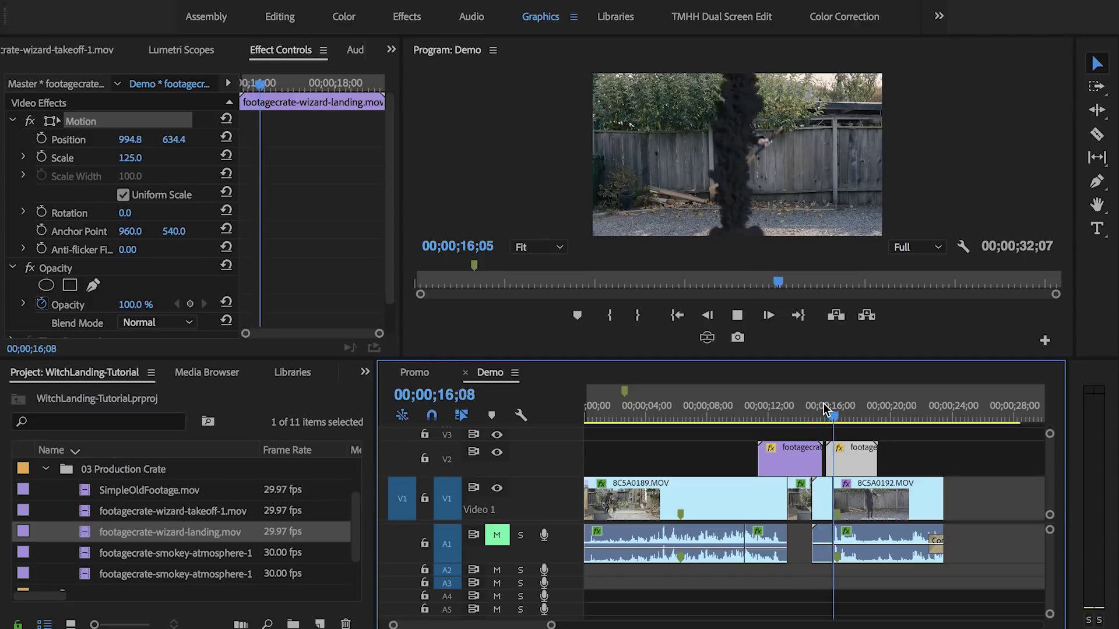
Shift the landing smoke clip two frames earlier to 15;22 on V2 and play it back
{"action": "key", "text": "space"}
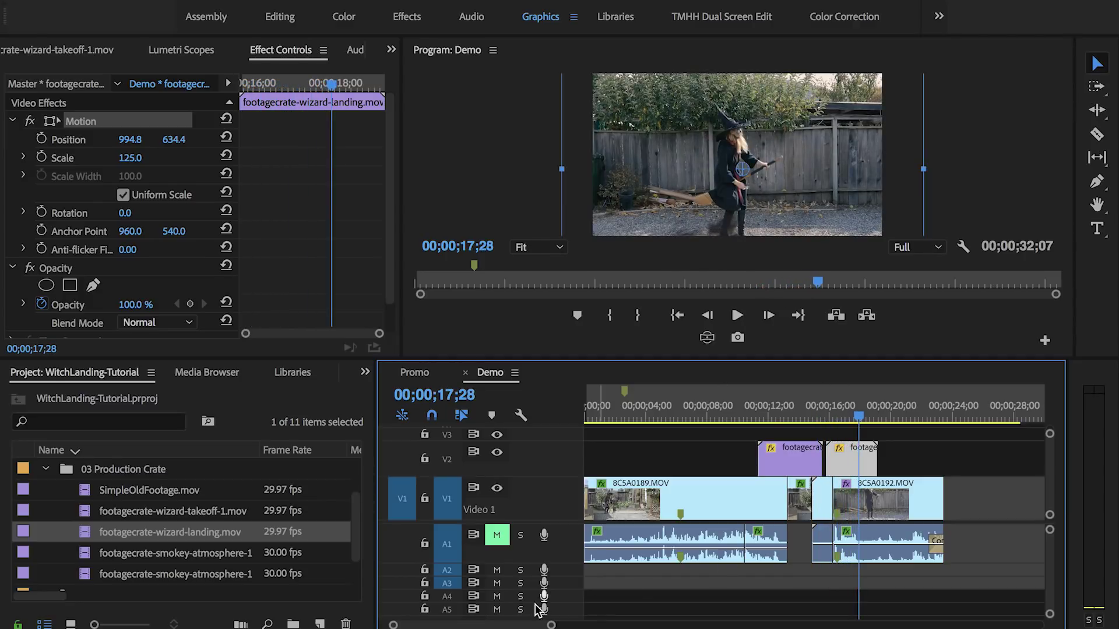
{"action": "key", "text": "equal"}
{"action": "key", "text": "equal"}
{"action": "key", "text": "equal"}
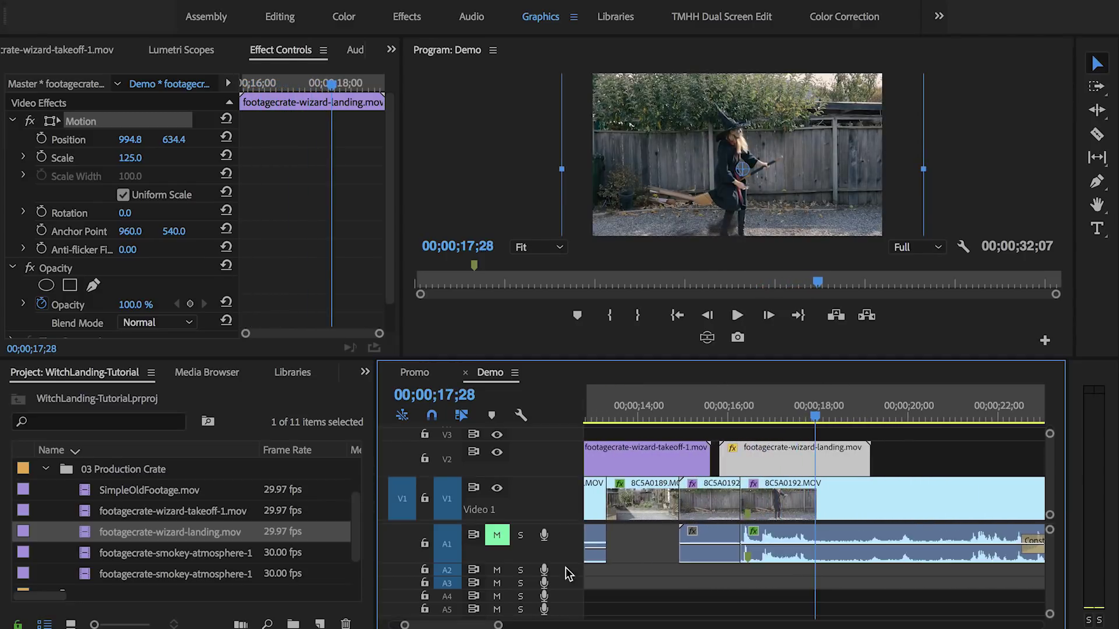
{"action": "left_click", "coordinate": [718, 414]}
{"action": "left_click_drag", "start_coordinate": [736, 458], "coordinate": [727, 460]}
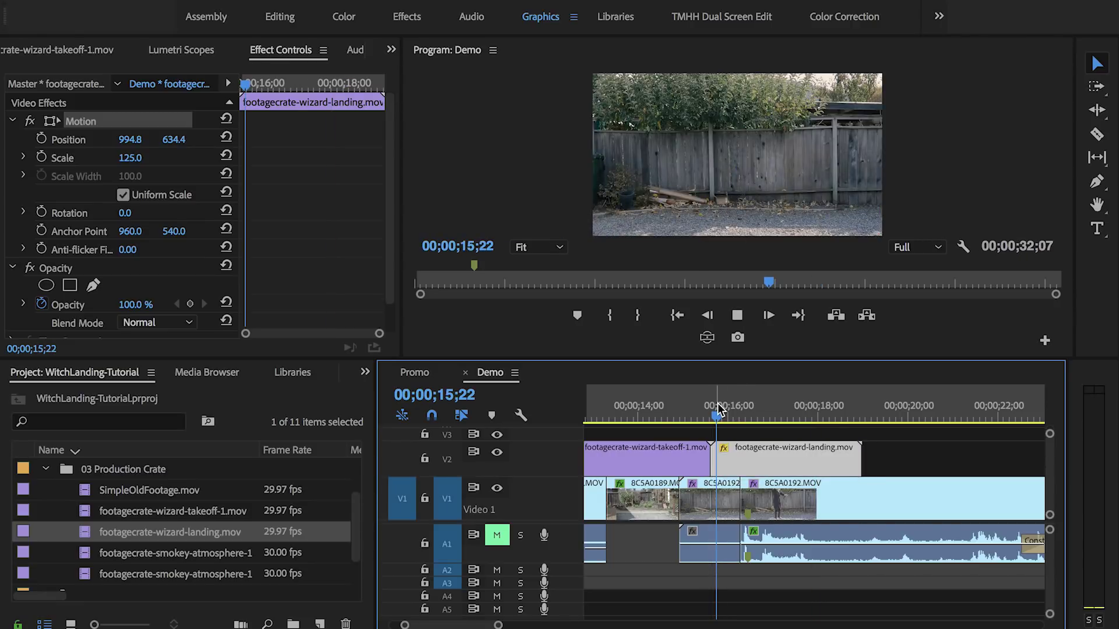
{"action": "key", "text": "space"}
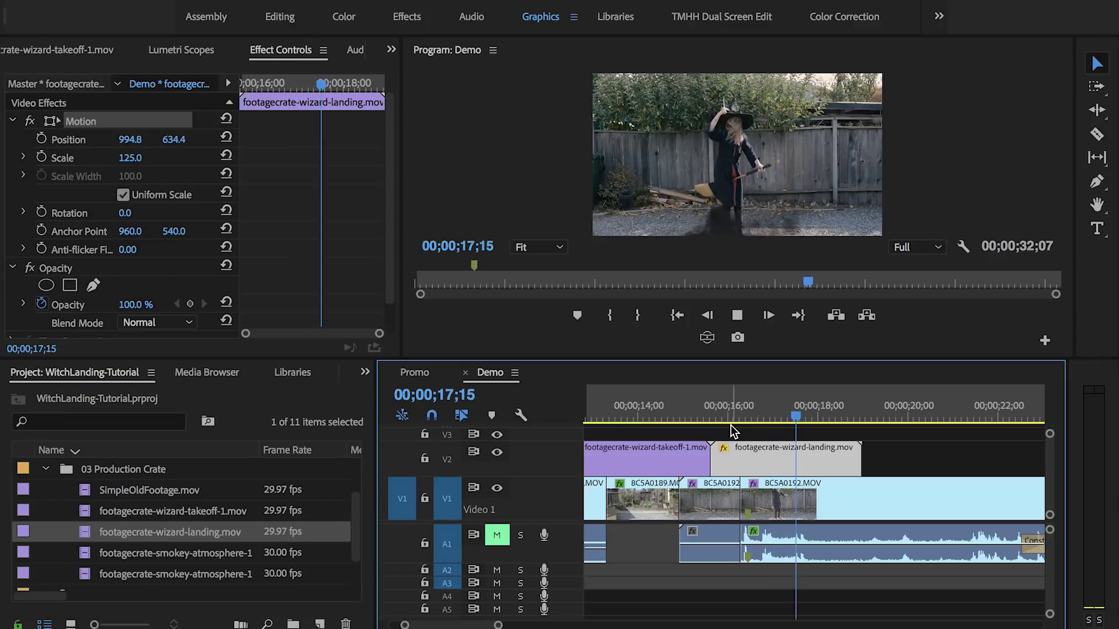
{"action": "key", "text": "space"}
Enlarge the landing smoke to scale 135 and replay the whole vanish and reappearance
{"action": "left_click", "coordinate": [129, 158]}
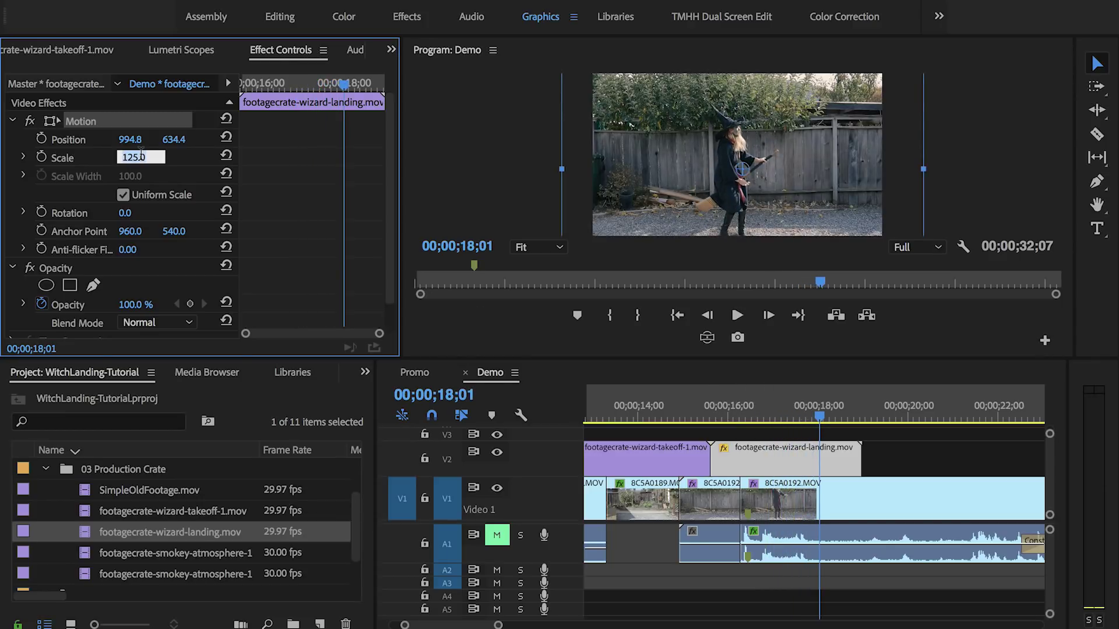
{"action": "type", "text": "135"}
{"action": "key", "text": "Return"}
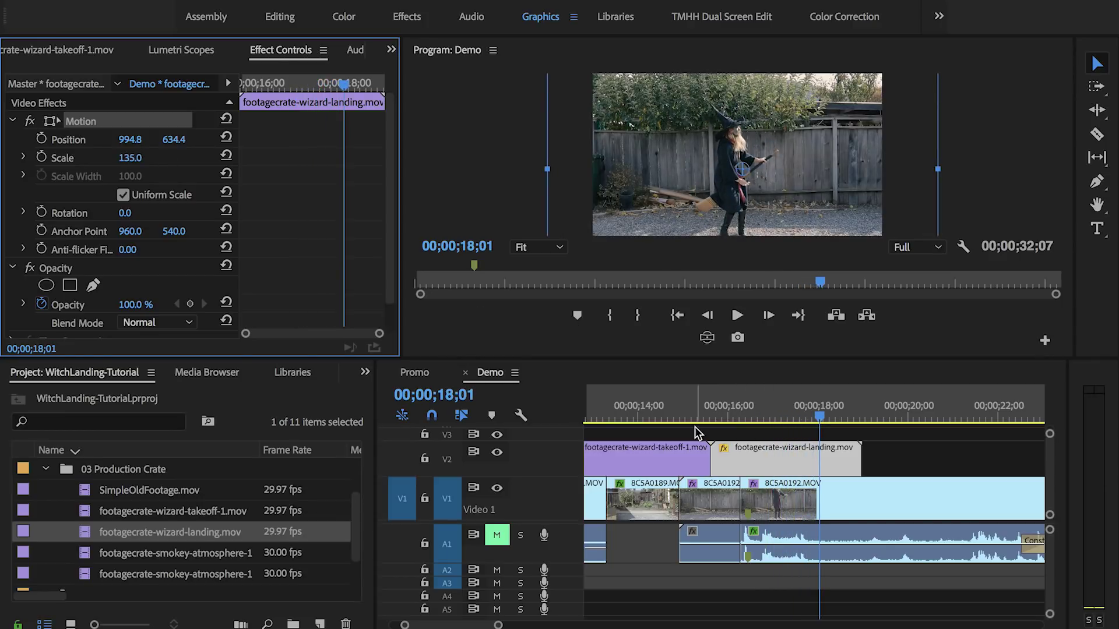
{"action": "left_click", "coordinate": [689, 409]}
{"action": "key", "text": "space"}
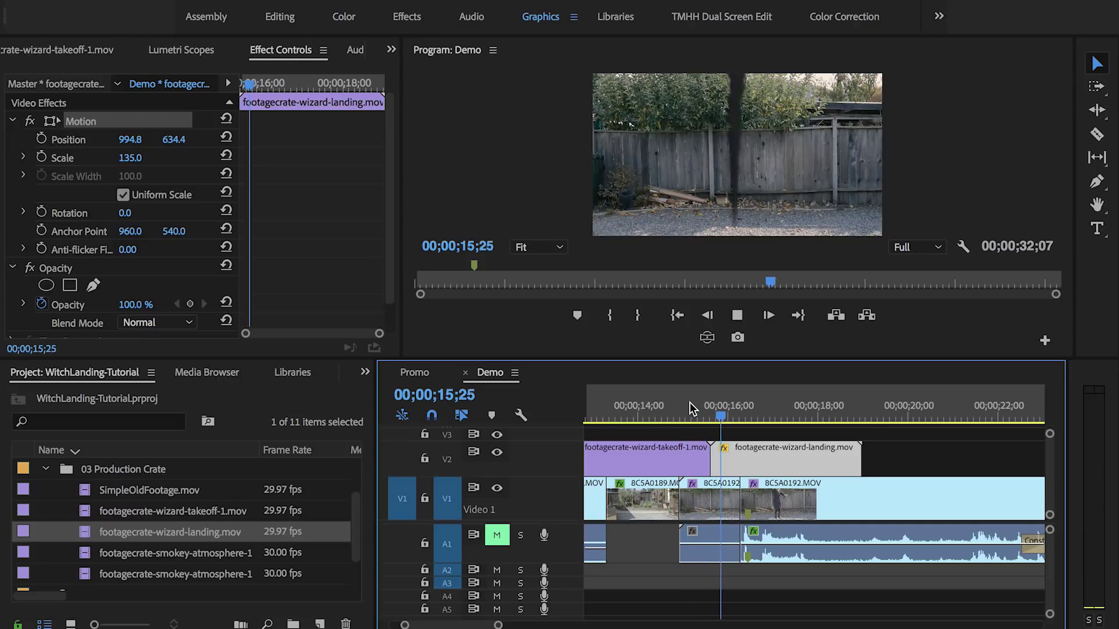
{"action": "key", "text": "space"}
{"action": "left_click_drag", "start_coordinate": [501, 625], "coordinate": [559, 627]}
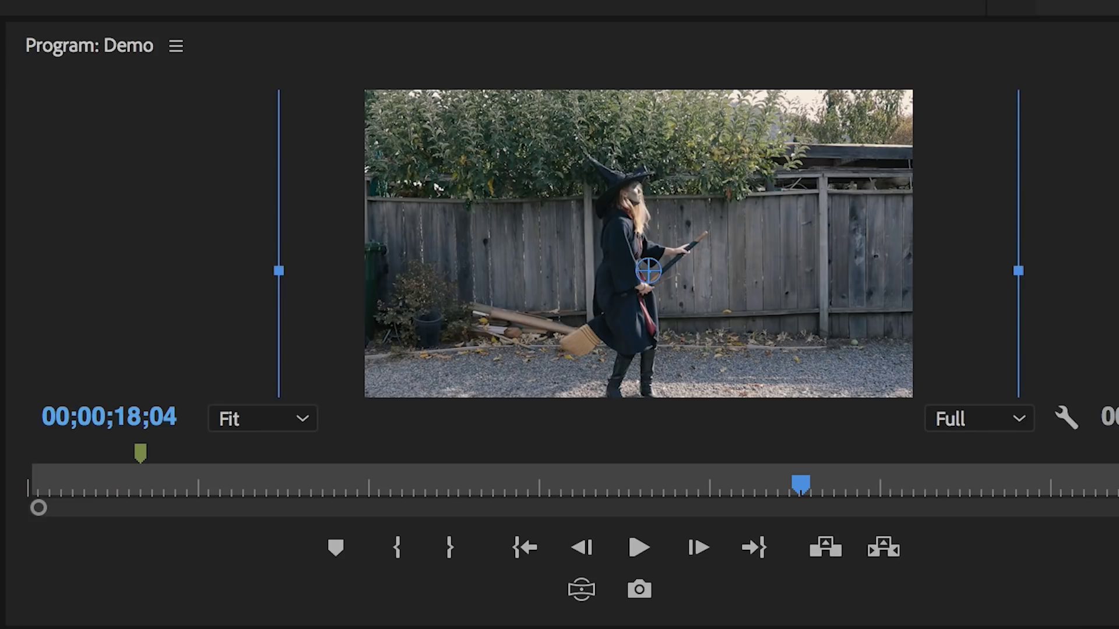
{"action": "key", "text": "Up"}
{"action": "key", "text": "space"}
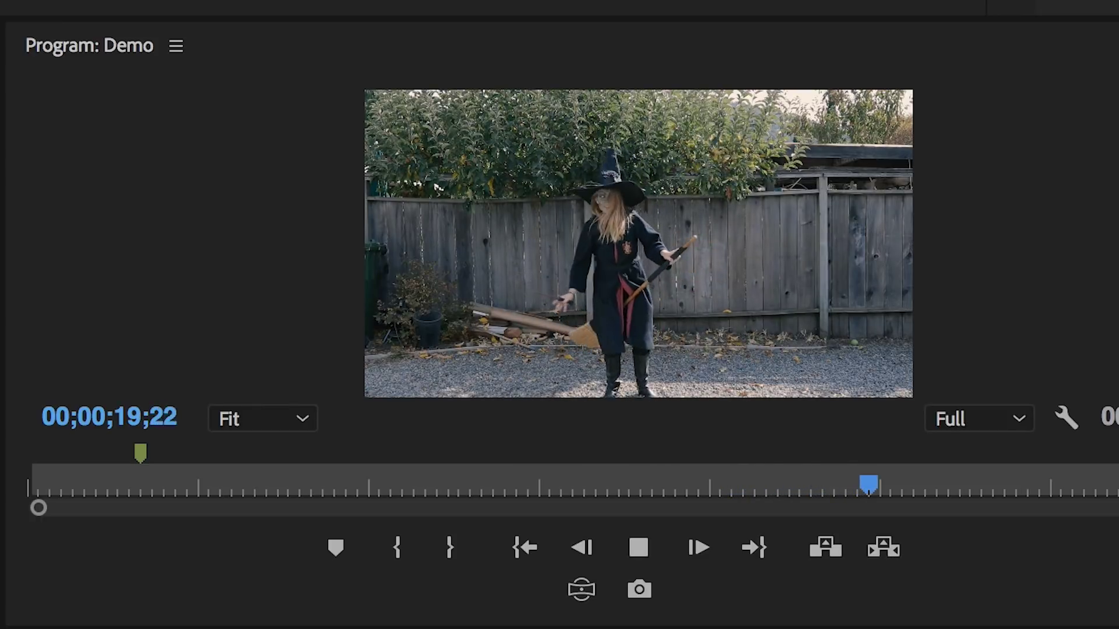
Preview SimpleOldFootage.mov and the soundscrate-crash1.wav effect from Promo in the Source monitor
{"action": "key", "text": "space"}
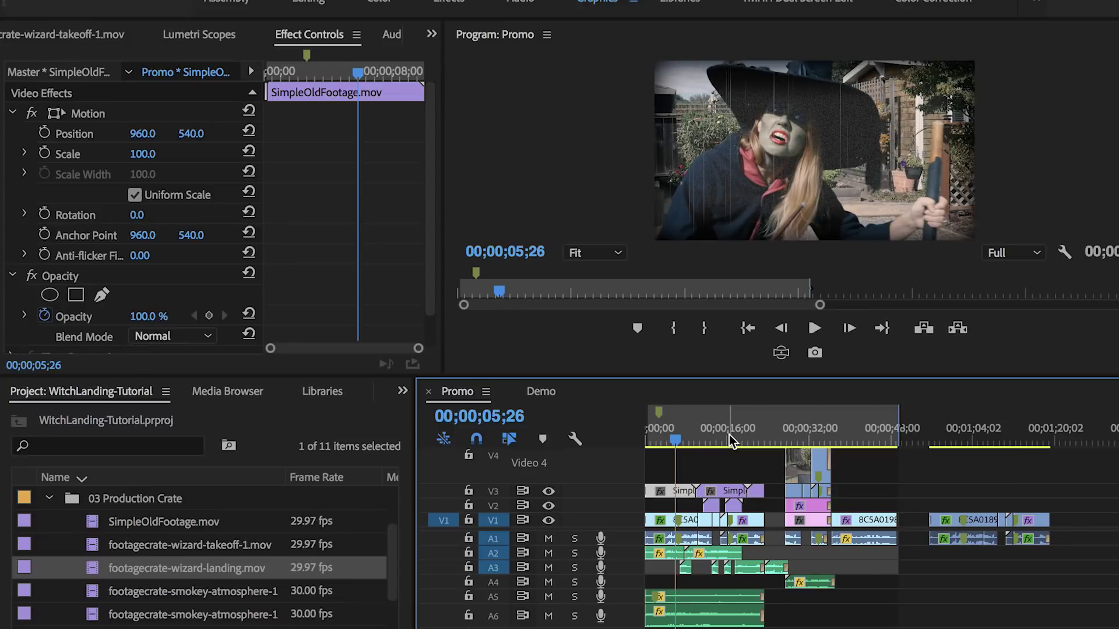
{"action": "double_click", "coordinate": [669, 490]}
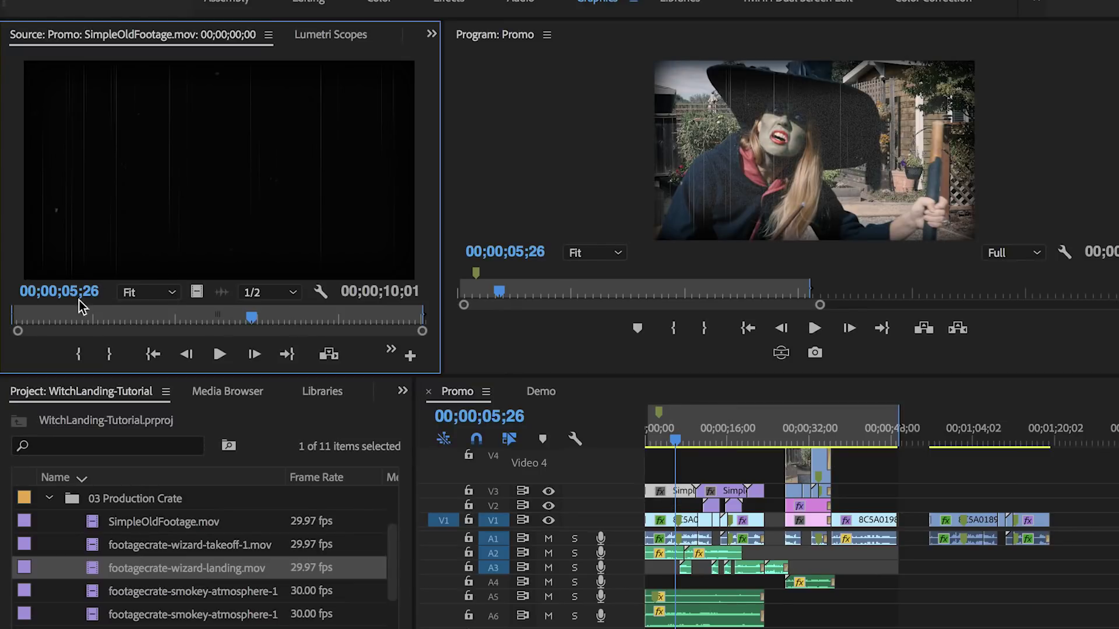
{"action": "left_click_drag", "start_coordinate": [61, 319], "coordinate": [331, 327]}
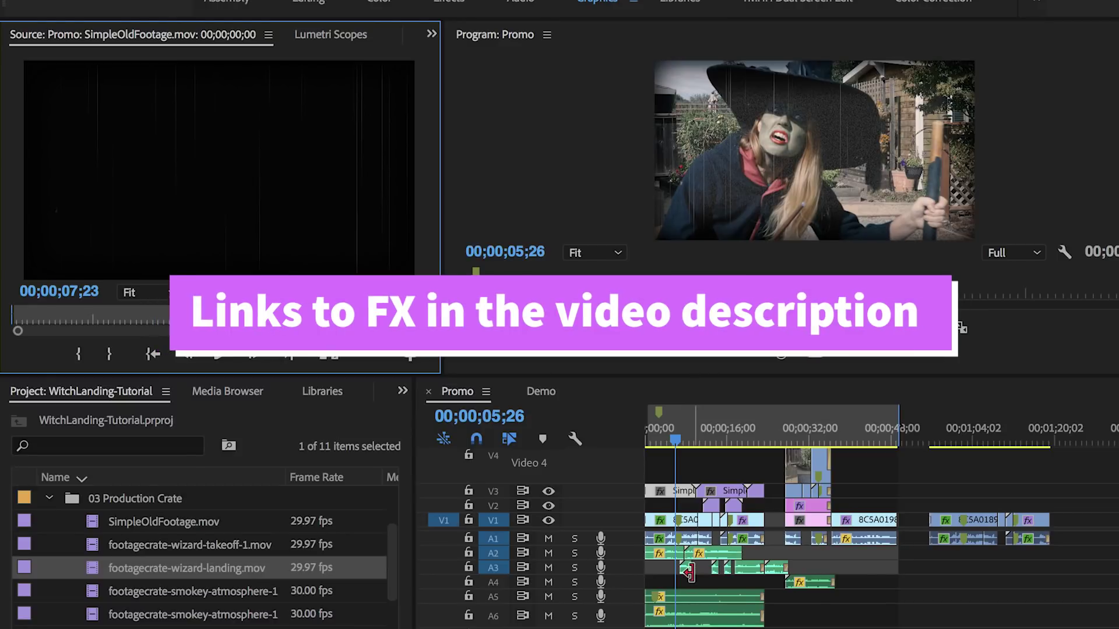
{"action": "double_click", "coordinate": [686, 571]}
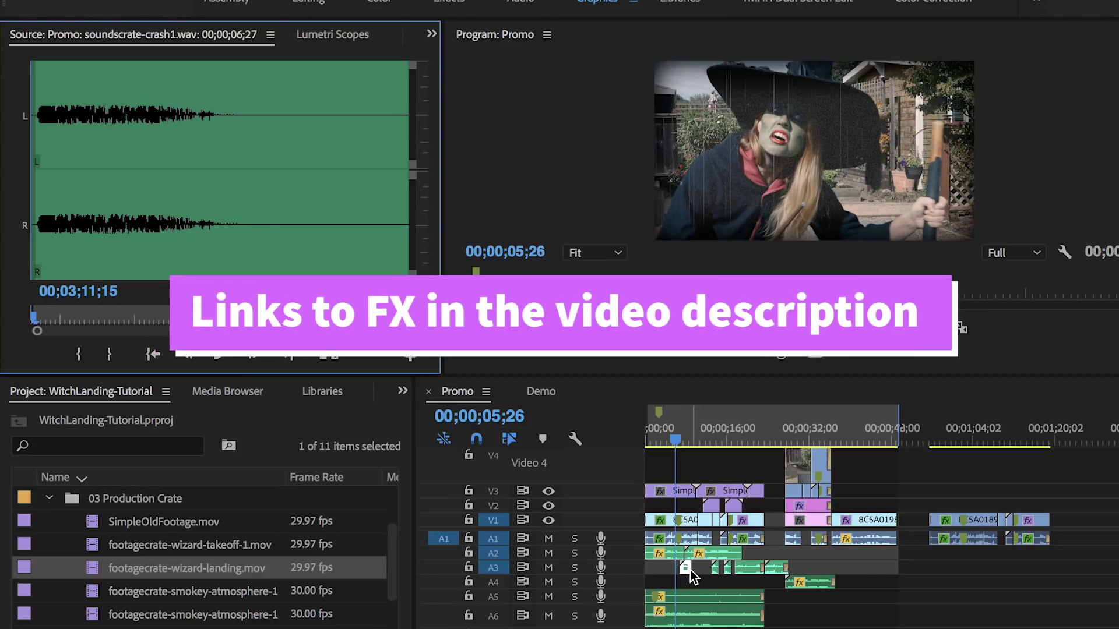